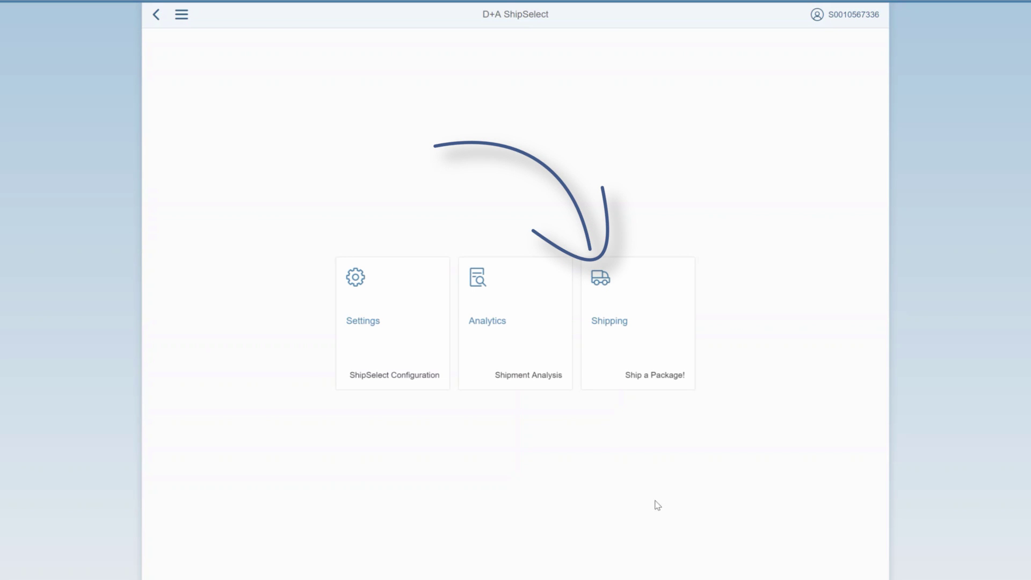
# Start a new shipment and pick Demo 1 as the label and document station
pyautogui.click(642, 335)
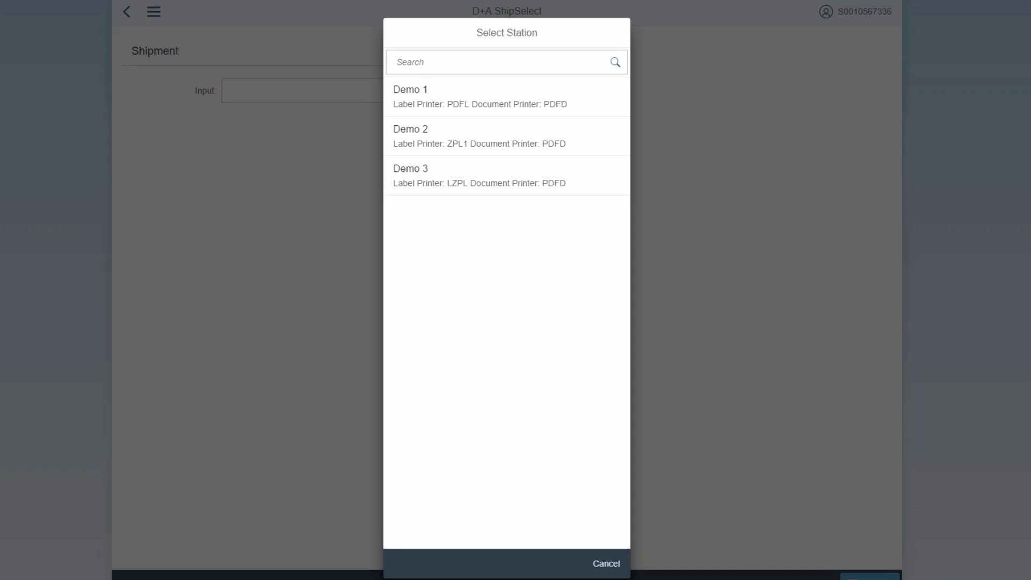
pyautogui.click(493, 105)
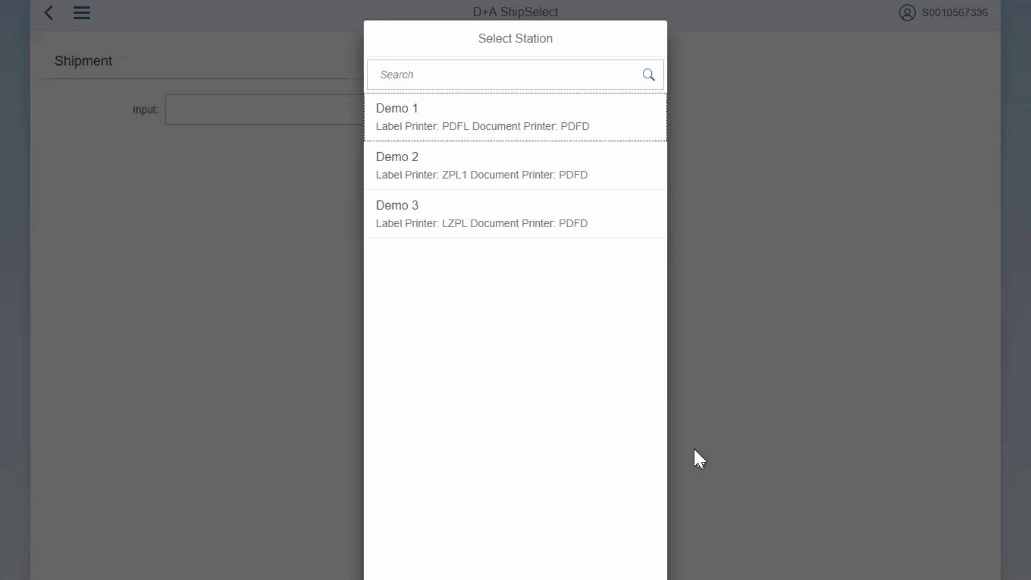
pyautogui.click(499, 126)
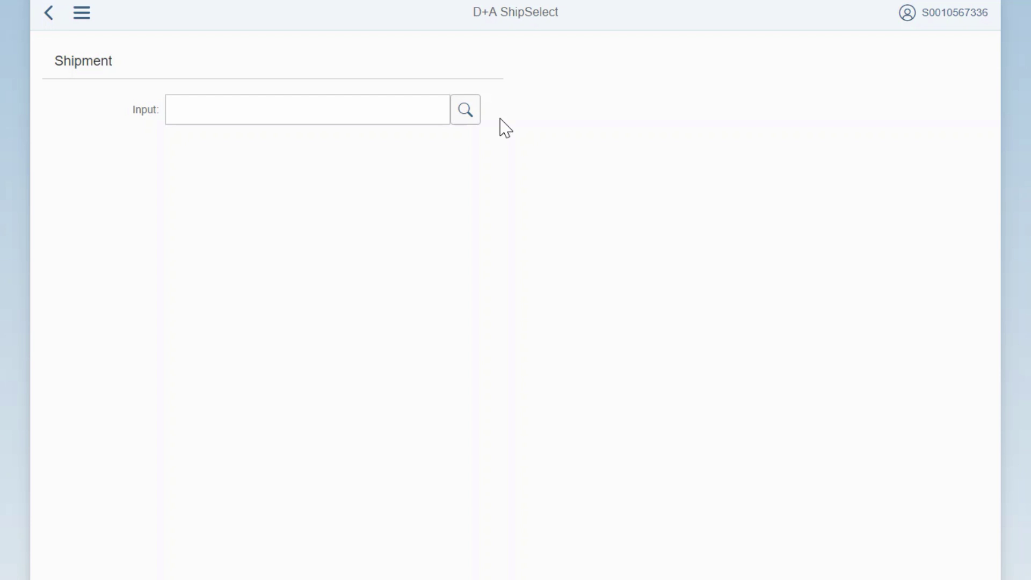
pyautogui.click(351, 108)
pyautogui.write('1000010700')
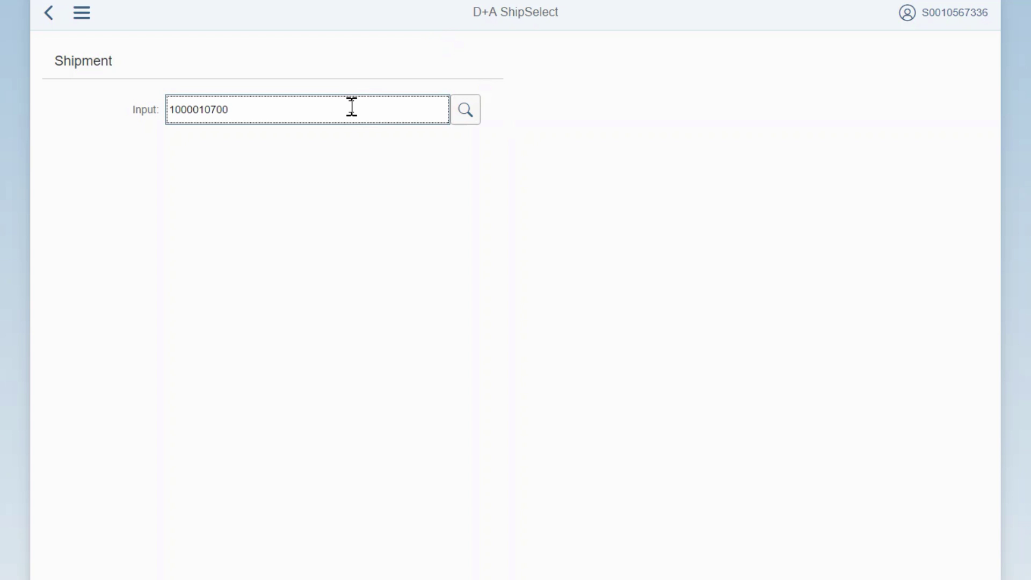
pyautogui.click(391, 228)
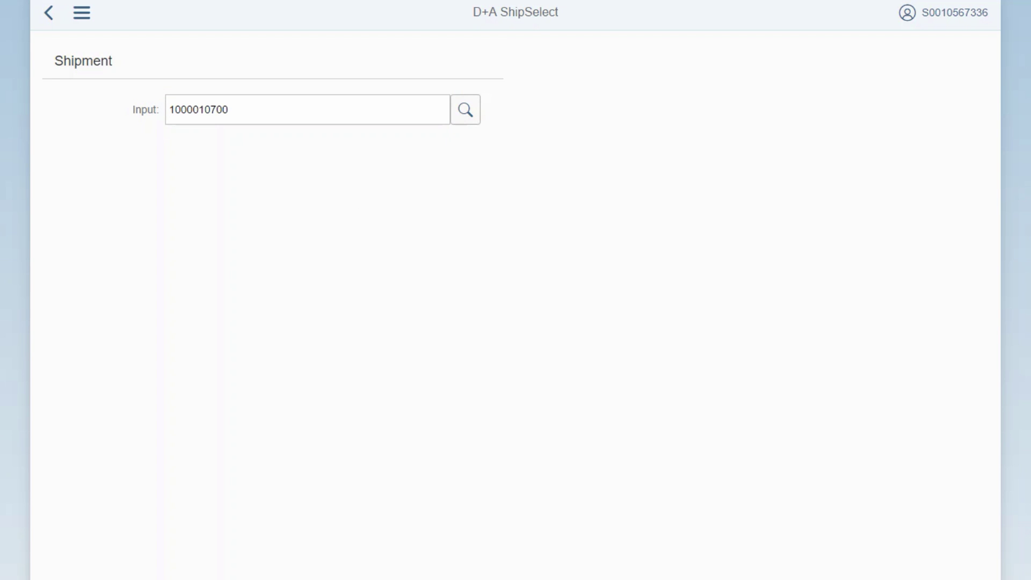
pyautogui.click(398, 110)
pyautogui.press('Return')
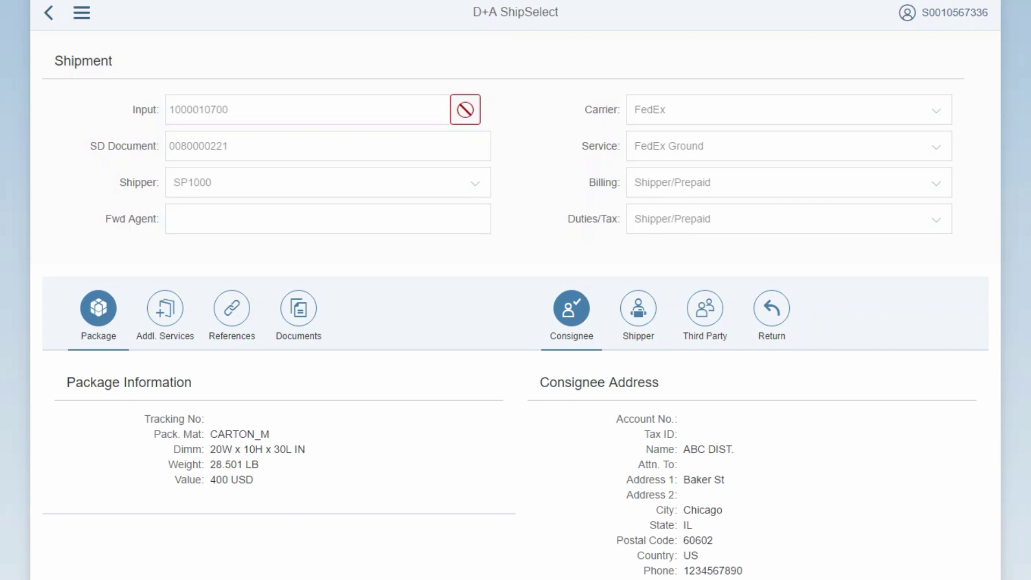
pyautogui.scroll(-3, 628, 328)
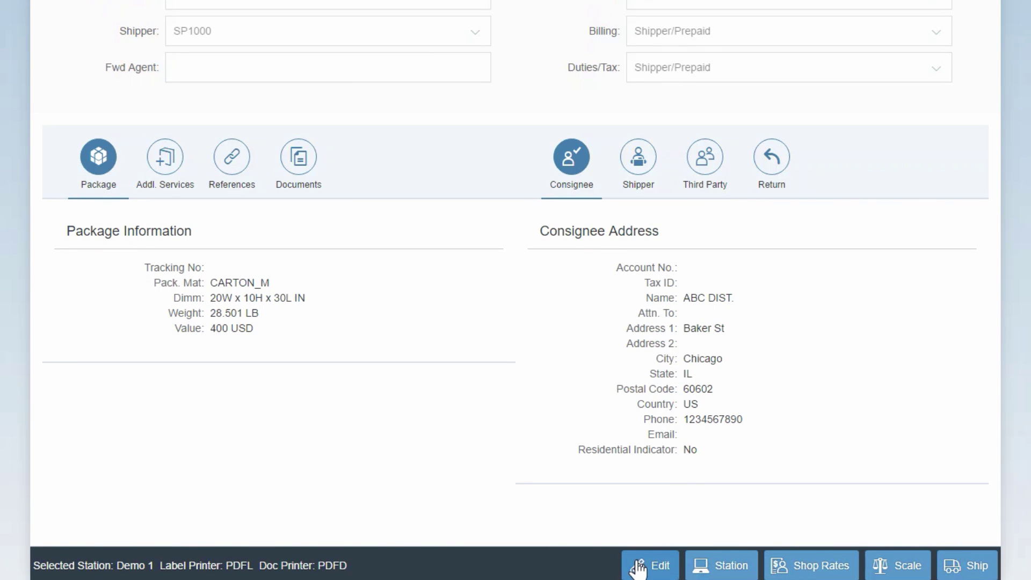
# Unlock the shipment for editing, keeping carrier FedEx and service FedEx Ground
pyautogui.click(638, 568)
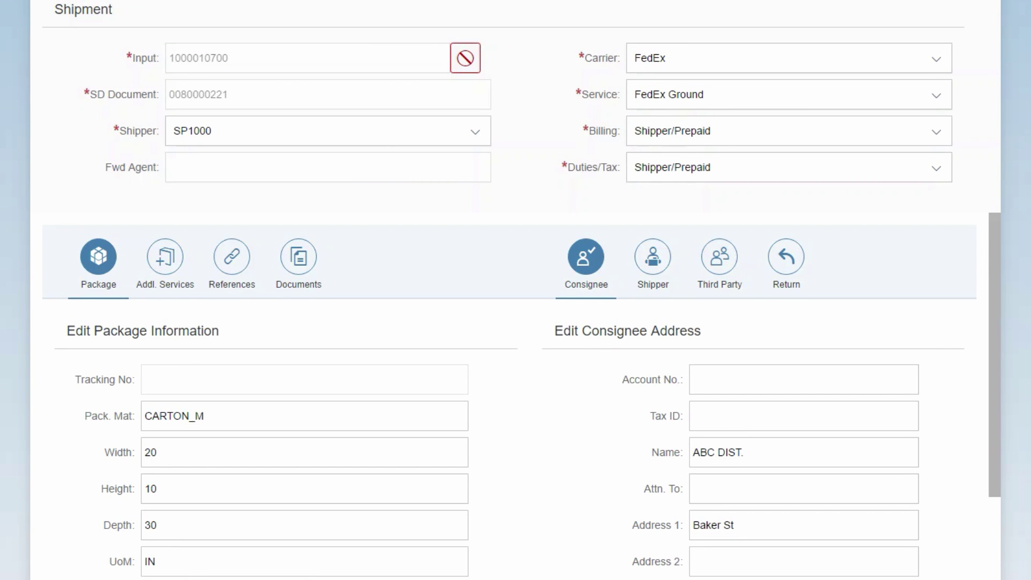
pyautogui.click(934, 67)
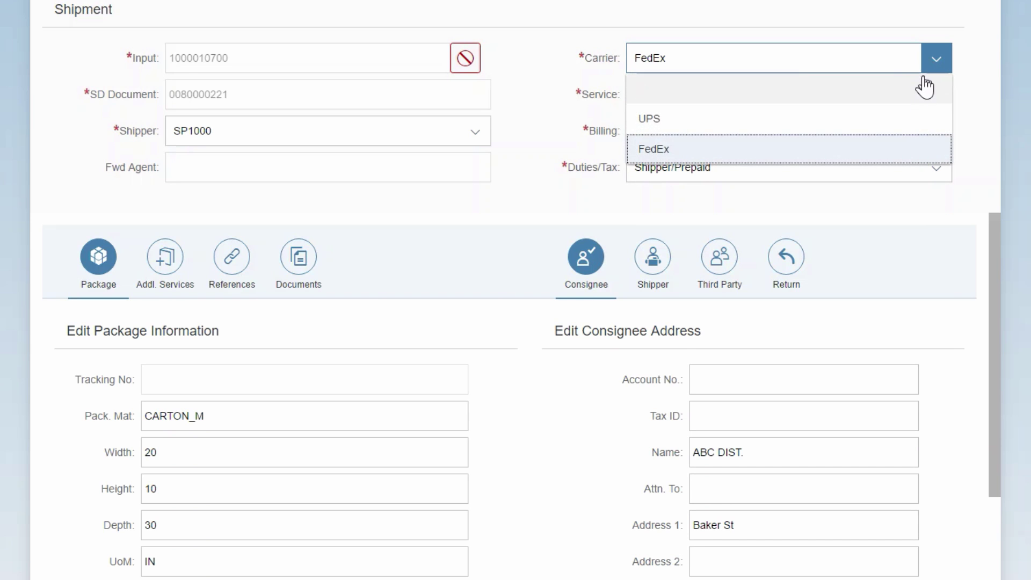
pyautogui.click(972, 111)
pyautogui.click(934, 101)
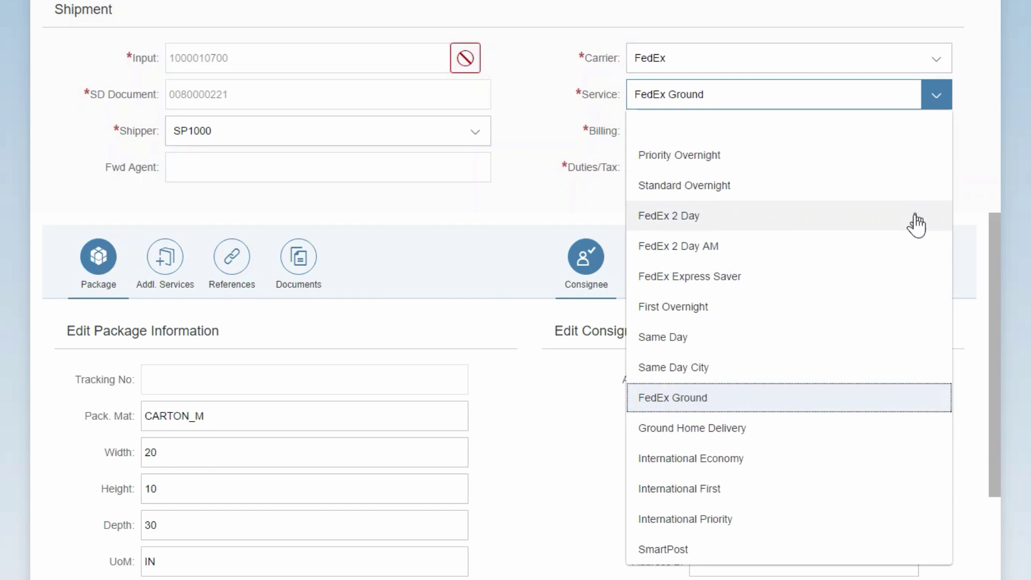
pyautogui.click(984, 152)
pyautogui.scroll(-2, 982, 152)
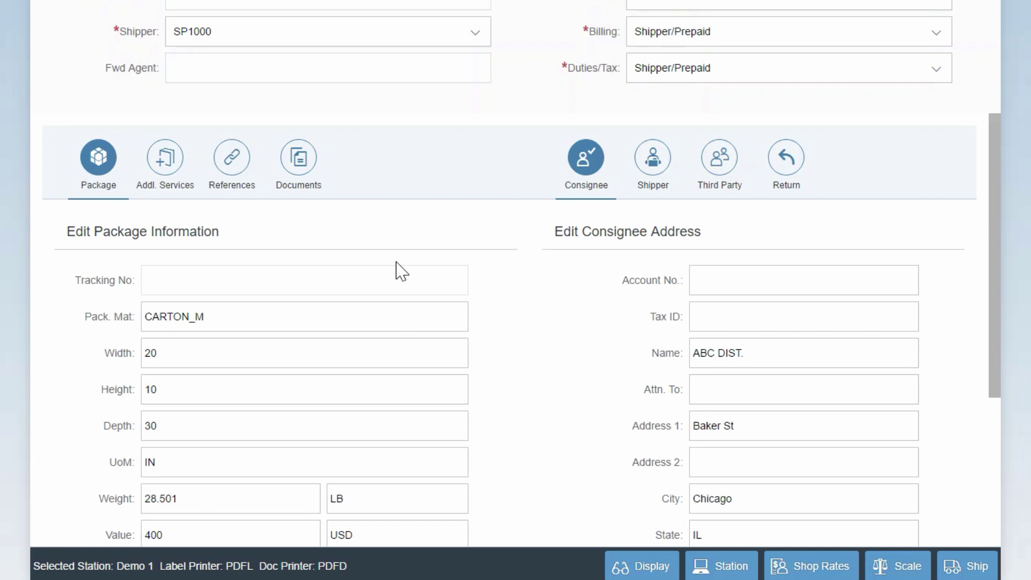
# Review the additional services, then show the empty Reference 1–3 fields
pyautogui.click(153, 173)
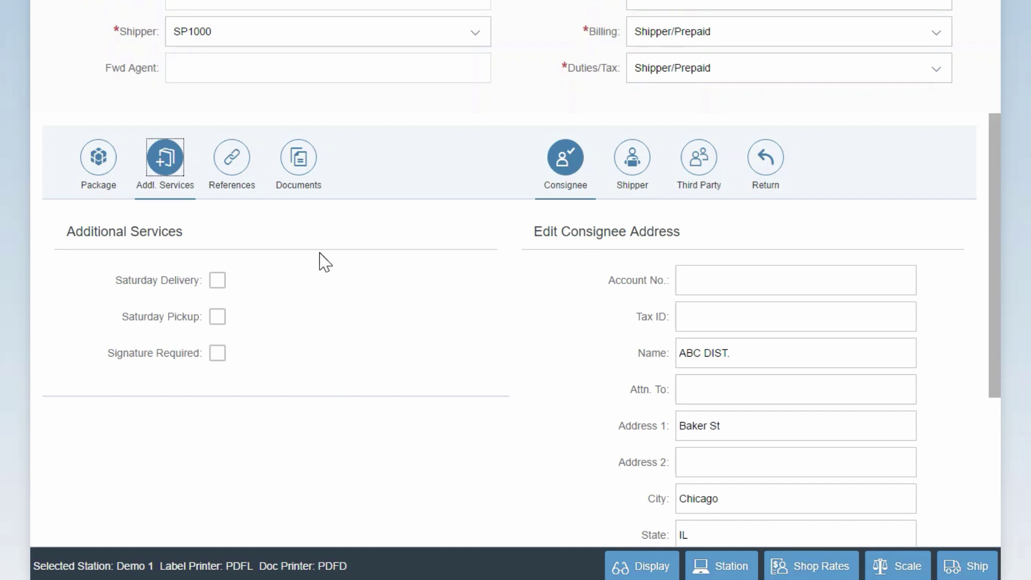
pyautogui.click(237, 178)
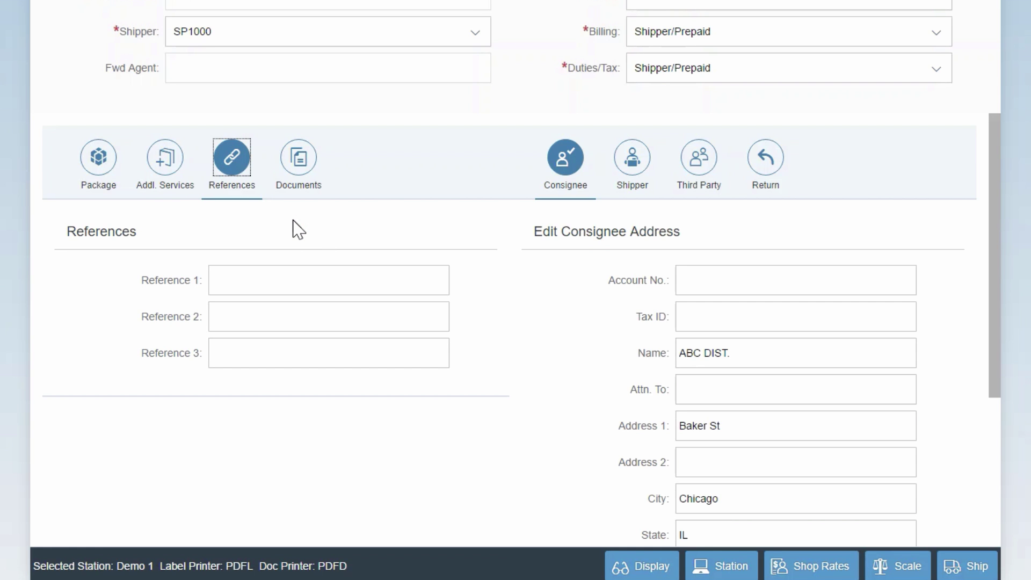
# Enter 'Customer PO 123' as Reference 1 and 'Sales Order 456' as Reference 2
pyautogui.click(298, 230)
pyautogui.click(270, 281)
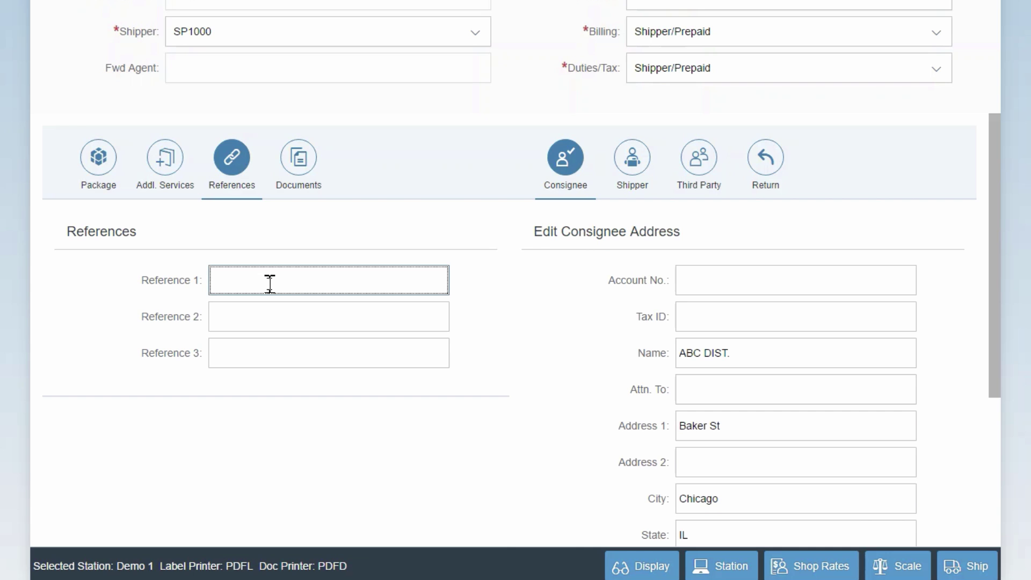
pyautogui.write('Customer PO 123')
pyautogui.click(275, 311)
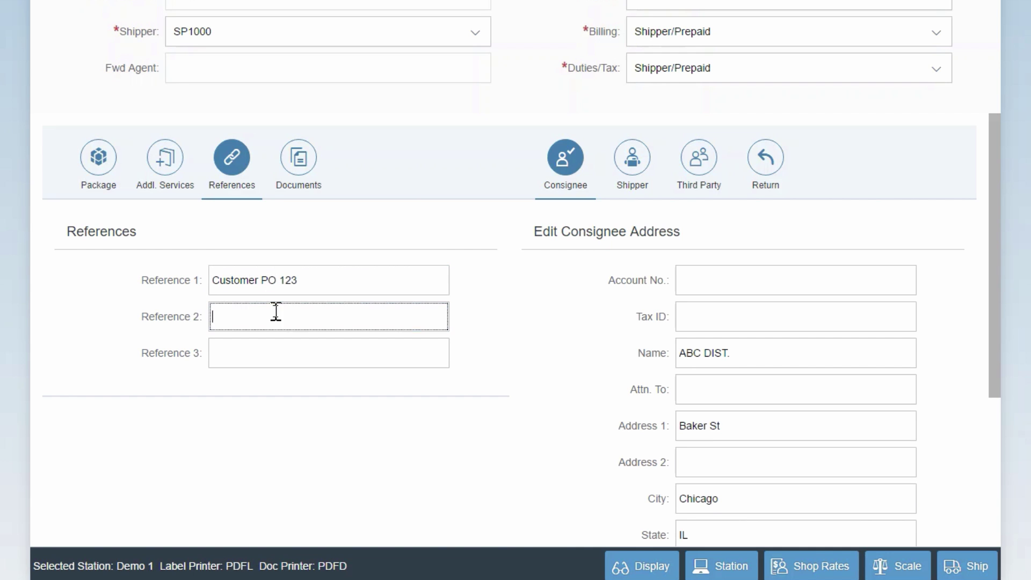
pyautogui.write('Sales Order 456')
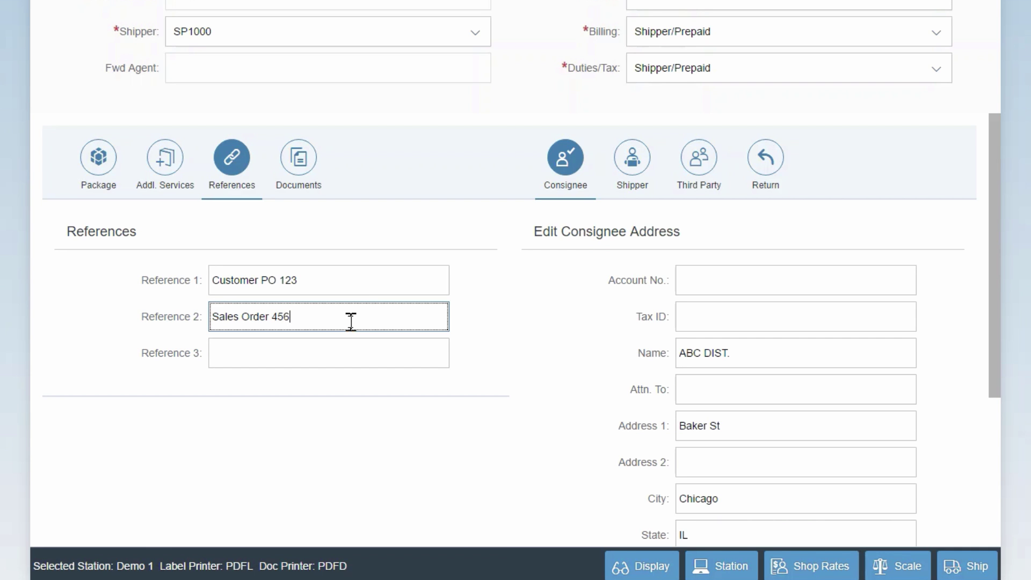
# Show the Documents section and browse the FedEx document types without choosing one
pyautogui.click(318, 185)
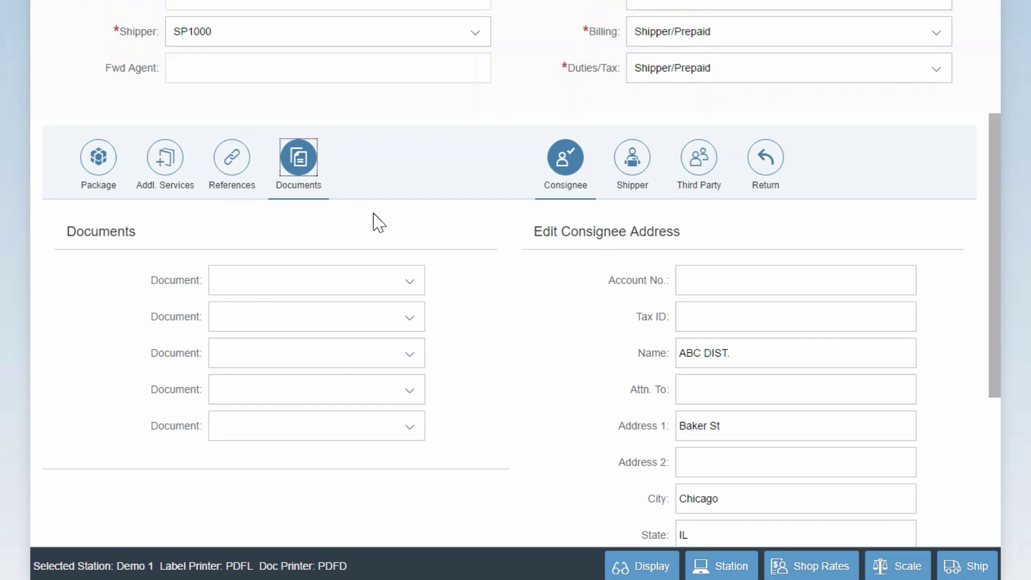
pyautogui.click(410, 282)
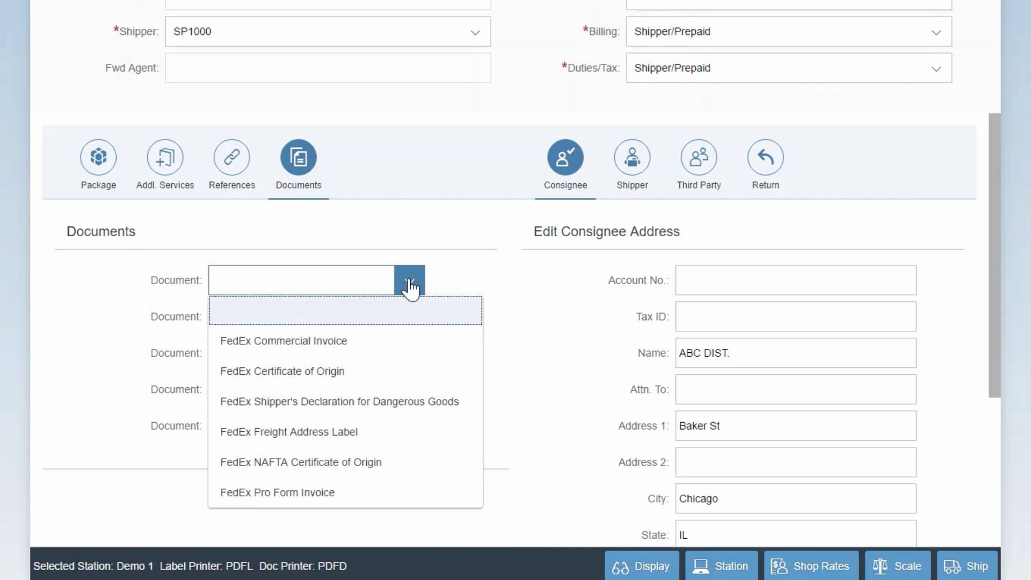
pyautogui.click(520, 279)
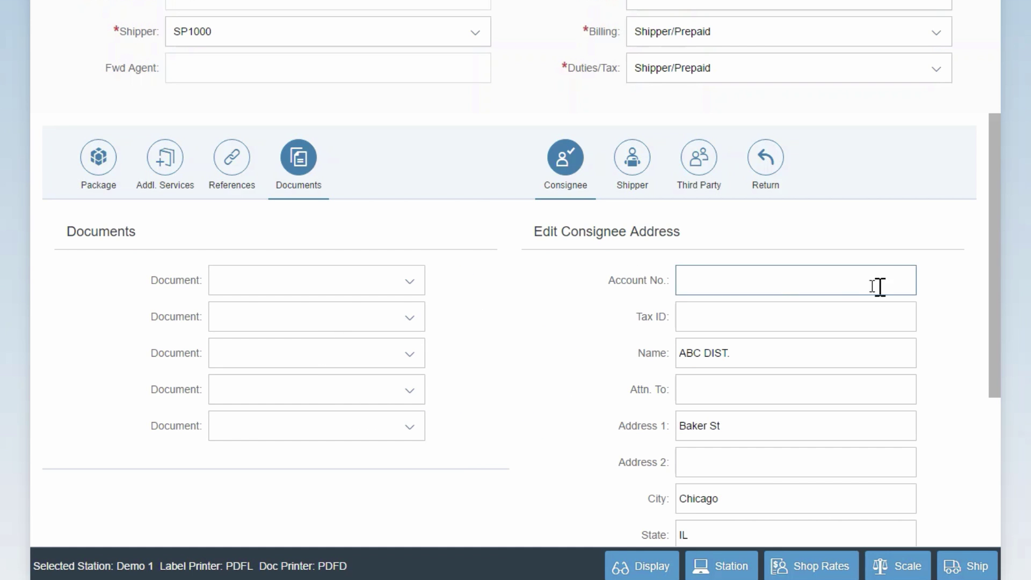
pyautogui.scroll(-1, 1002, 325)
pyautogui.moveTo(1001, 326); pyautogui.dragTo(978, 300)
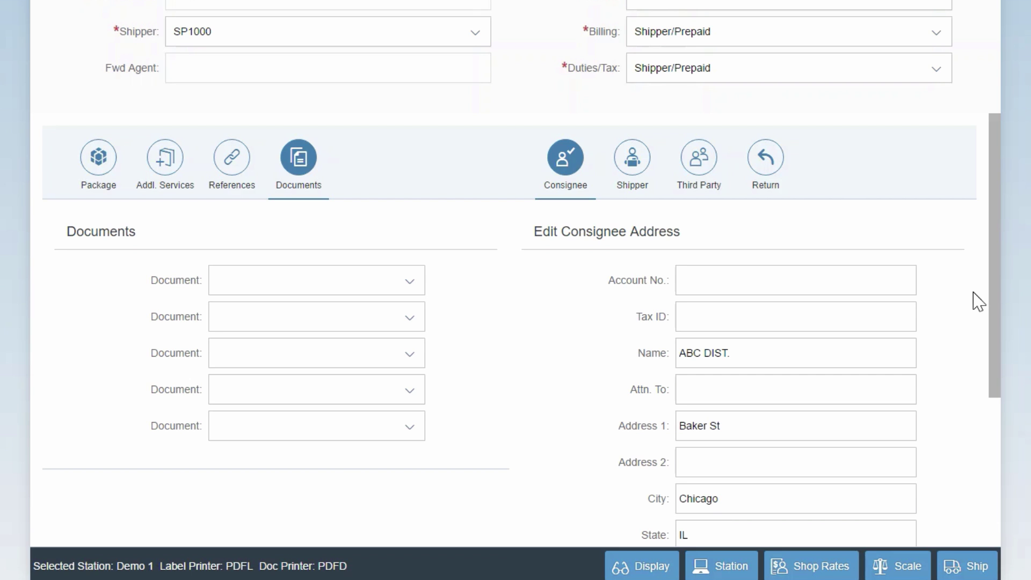
# Ship the package, generating a FedEx Ground test label and tracking number
pyautogui.click(969, 568)
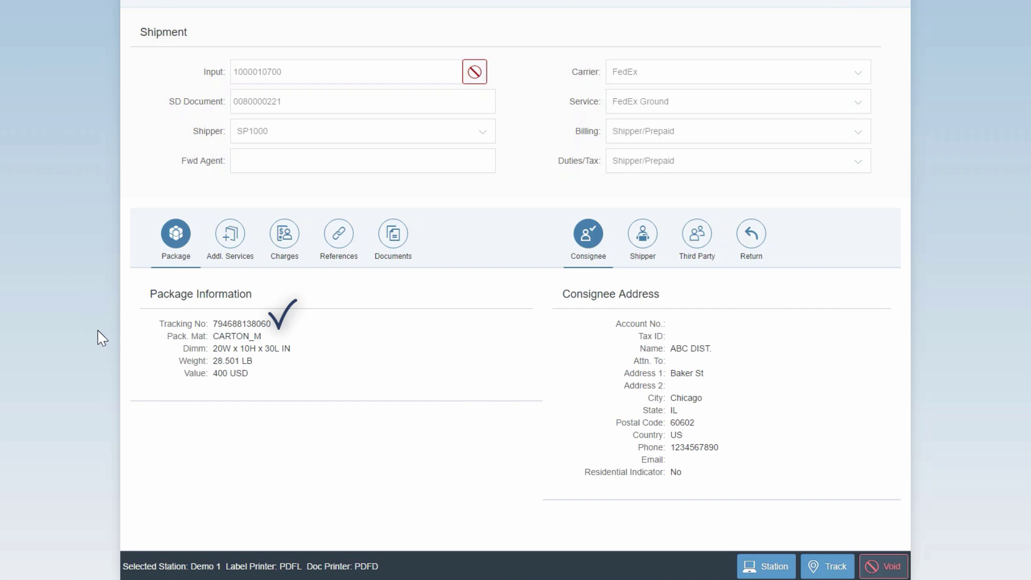
# Display the charges: 44.0 LB billing weight, 17.89 USD total (17.20 net, 0.69 fuel)
pyautogui.click(280, 247)
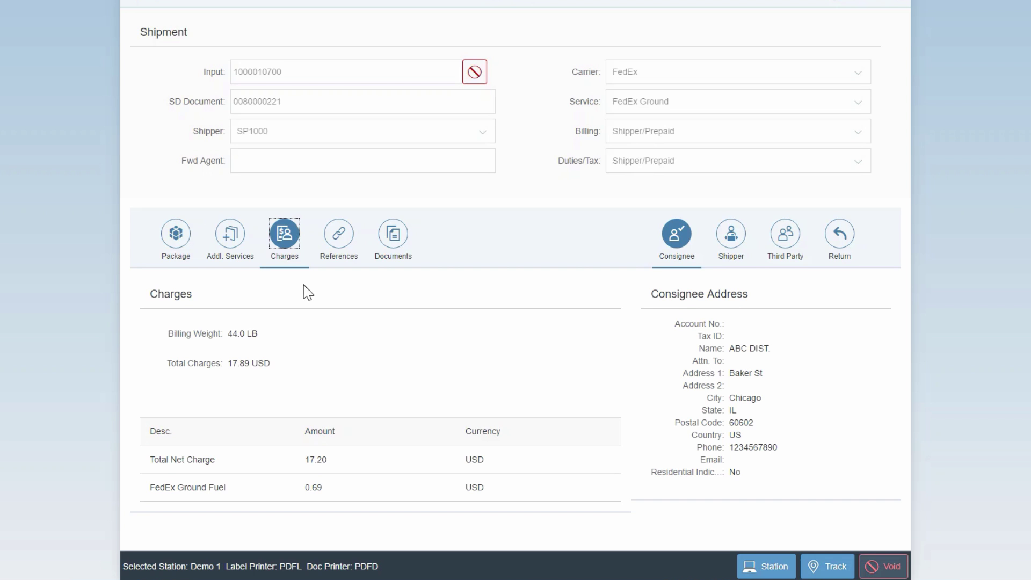
# Void the shipped package so its tracking number is cleared
pyautogui.click(546, 354)
pyautogui.click(883, 566)
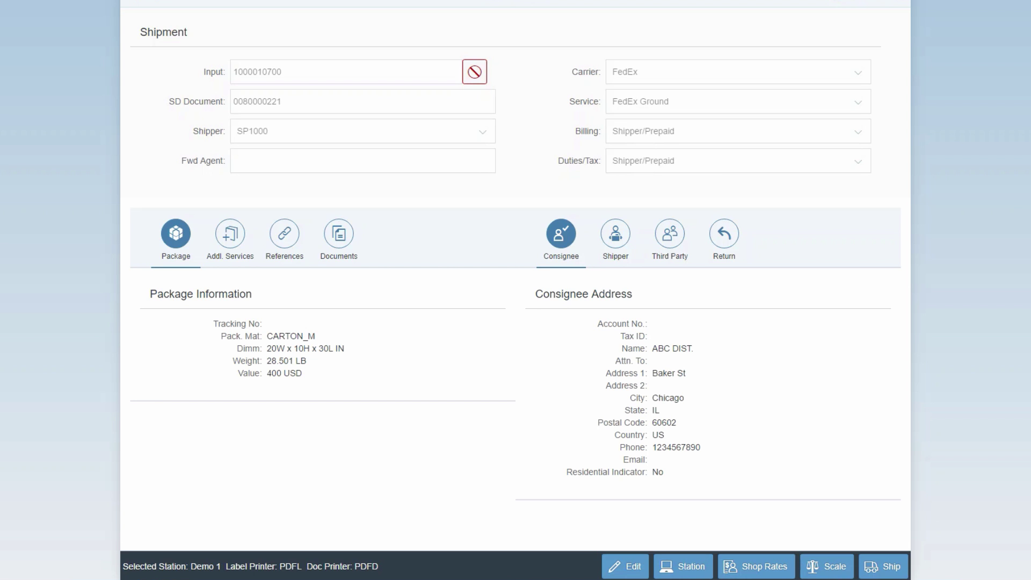
# Delete the consignee's phone number and retry shipping, triggering FedEx error 6532 (phone required)
pyautogui.click(626, 566)
pyautogui.moveTo(904, 394); pyautogui.dragTo(914, 511)
pyautogui.moveTo(766, 469); pyautogui.dragTo(602, 451)
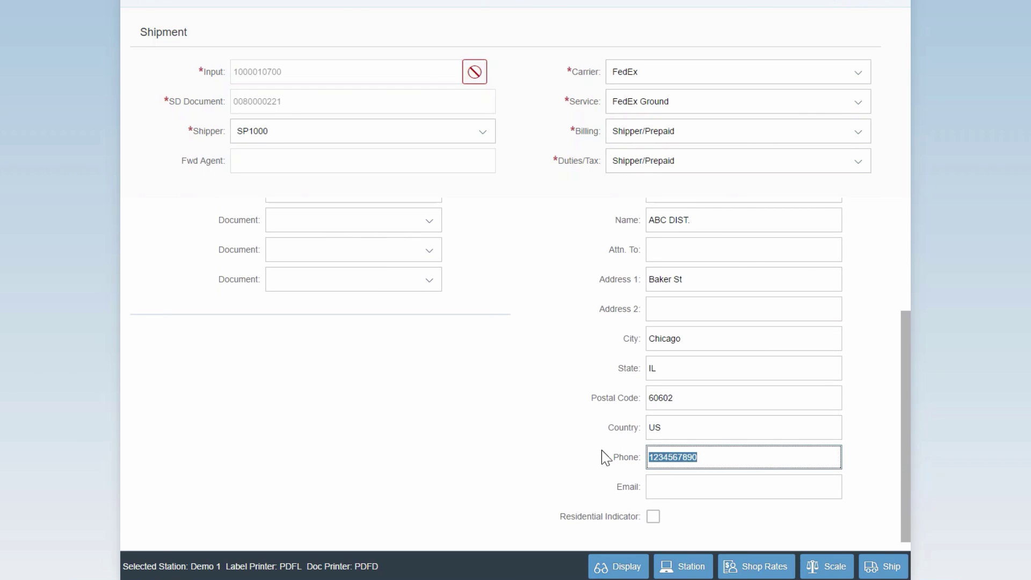
pyautogui.press('BackSpace')
pyautogui.click(602, 449)
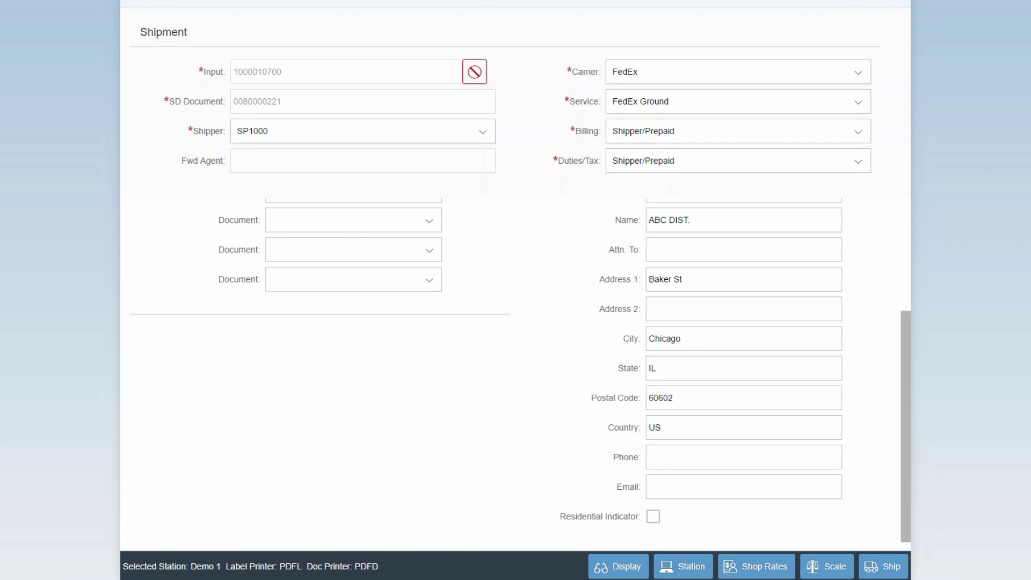
pyautogui.click(873, 562)
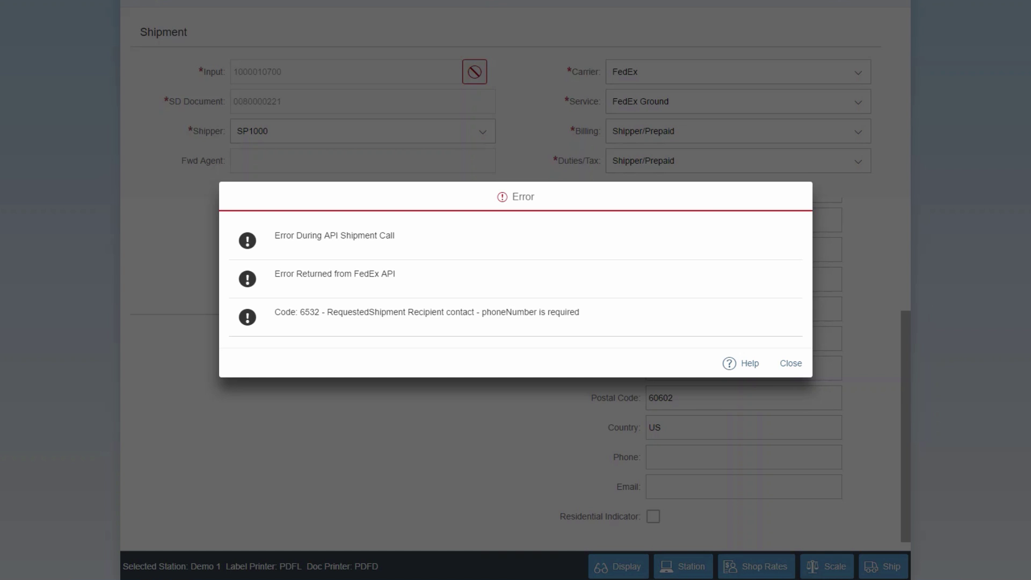
# Draft a General, Medium-severity help message: 'Phone Number is missing for this customer. Please update.'
pyautogui.click(743, 365)
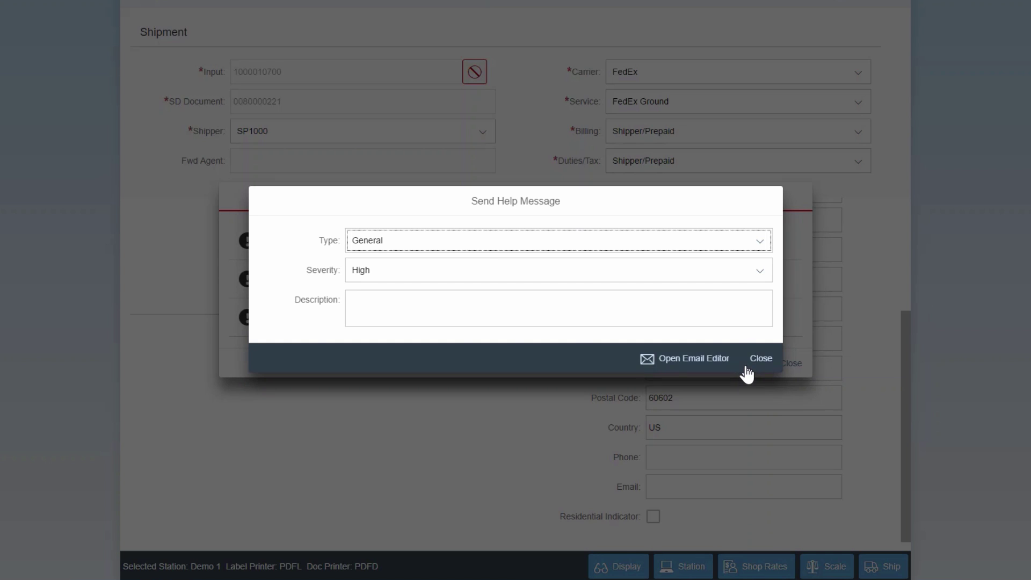
pyautogui.click(756, 248)
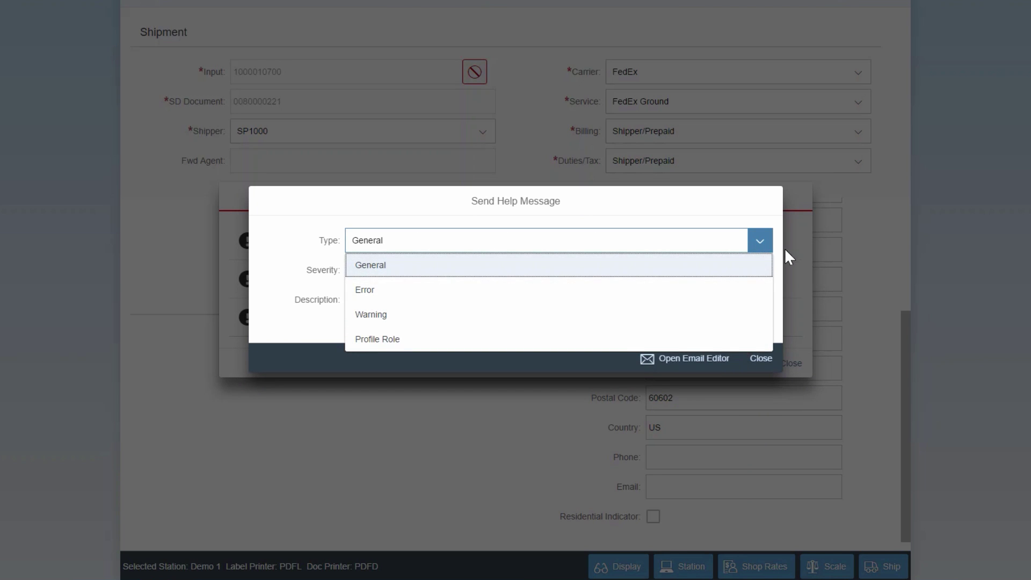
pyautogui.click(786, 258)
pyautogui.click(762, 274)
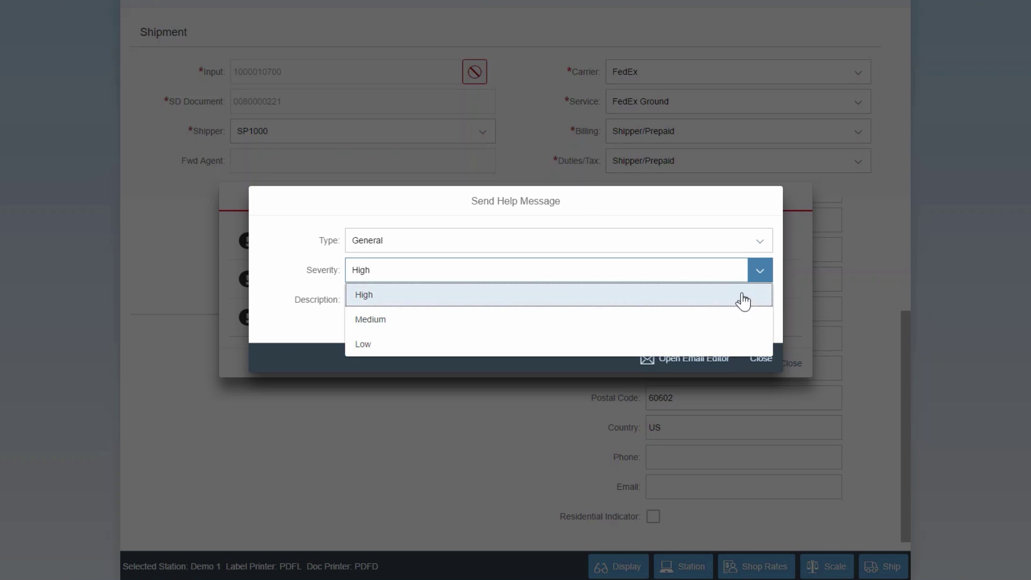
pyautogui.click(748, 319)
pyautogui.click(449, 305)
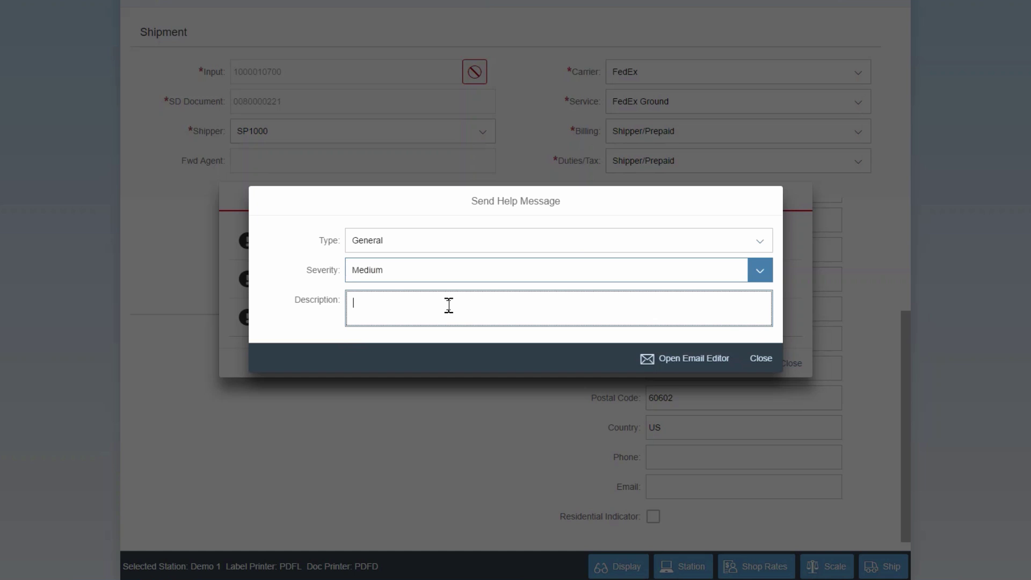
pyautogui.write('Phone Number is missing for this customer. Please update')
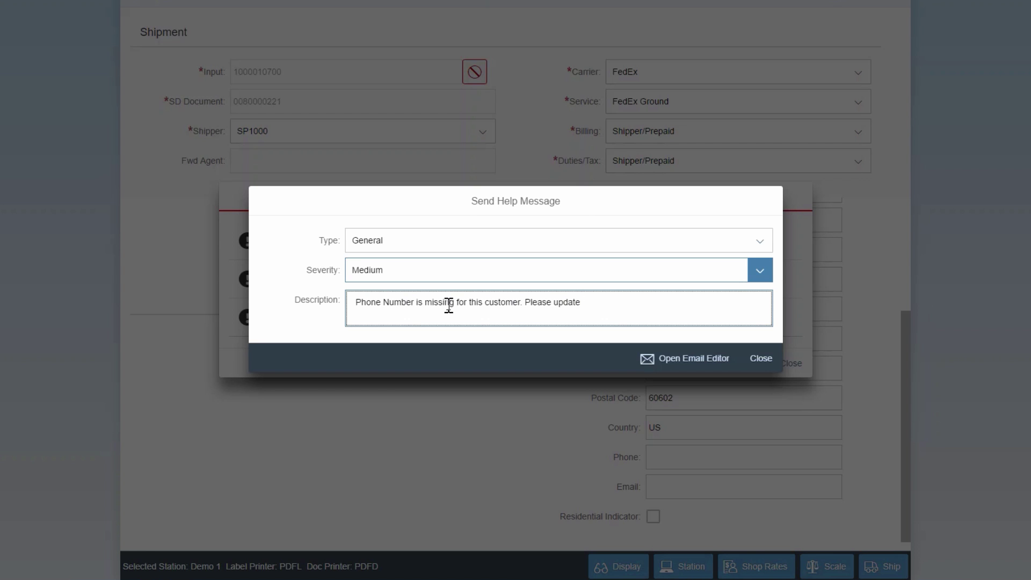
pyautogui.write('.')
# Send the Outlook e-mail 'ShipSelect App: Issue Alert | Medium Priority' to tech help
pyautogui.click(675, 365)
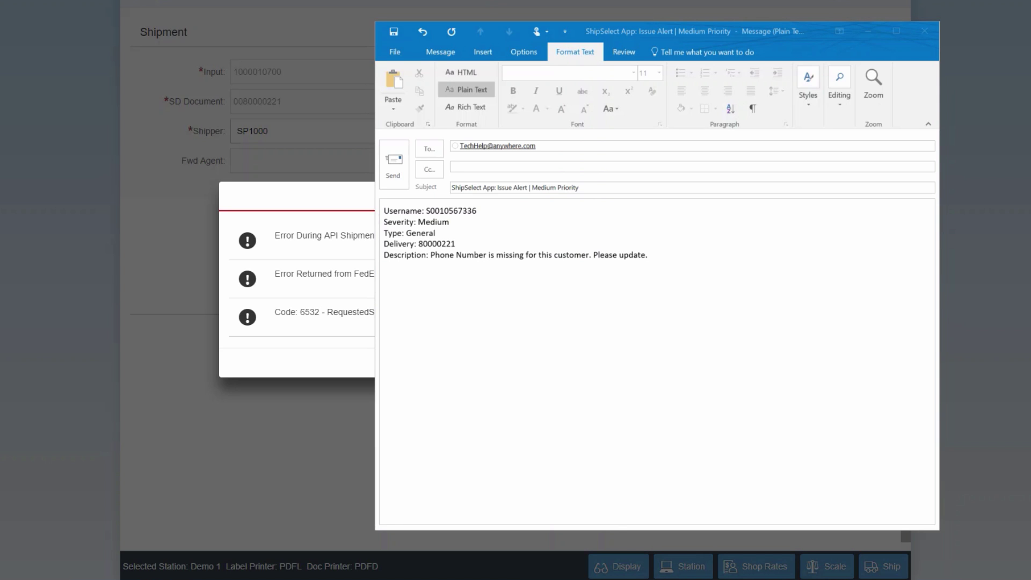
pyautogui.click(404, 171)
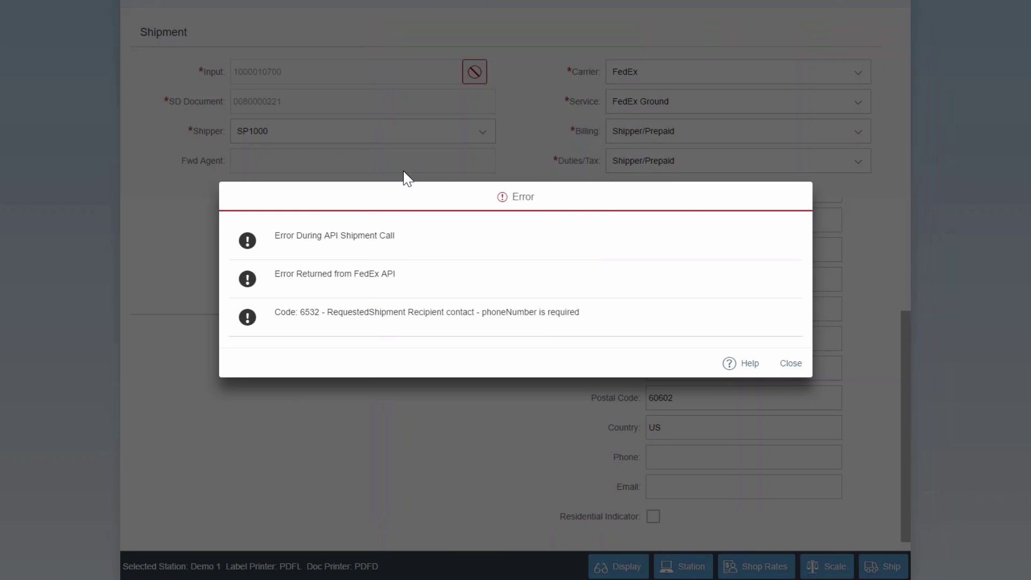
# Dismiss the FedEx error and re-enter a phone number for the ABC DIST. consignee
pyautogui.click(790, 365)
pyautogui.click(703, 460)
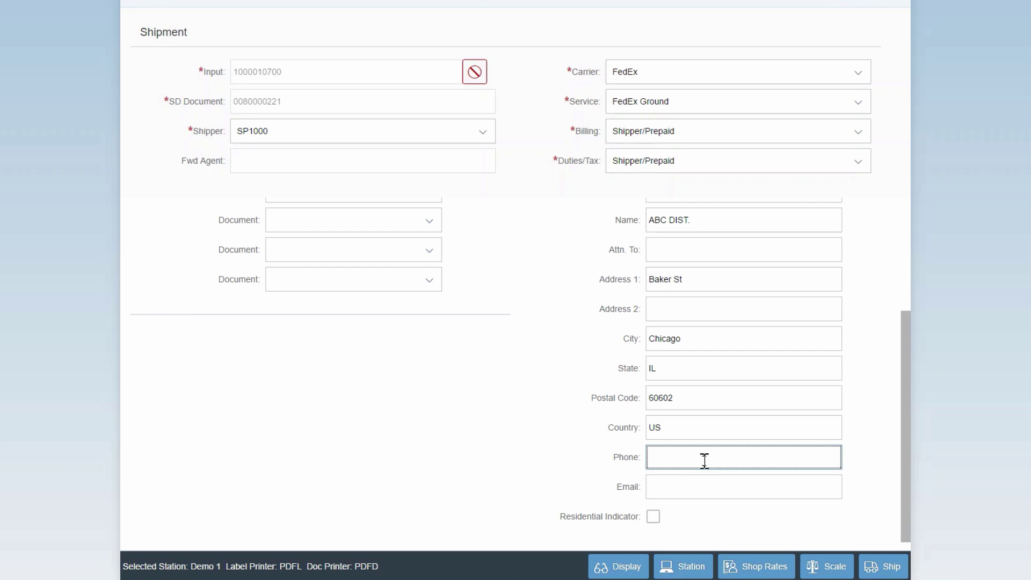
pyautogui.write('123456789')
pyautogui.click(628, 566)
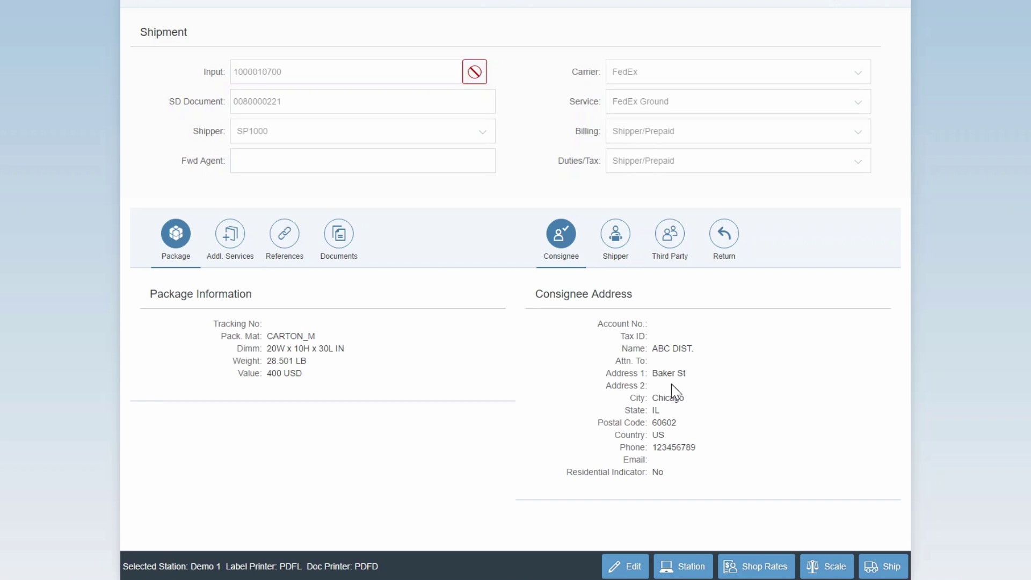
# Shop FedEx and UPS rates and pick FedEx Ground at 17.89 USD
pyautogui.click(774, 568)
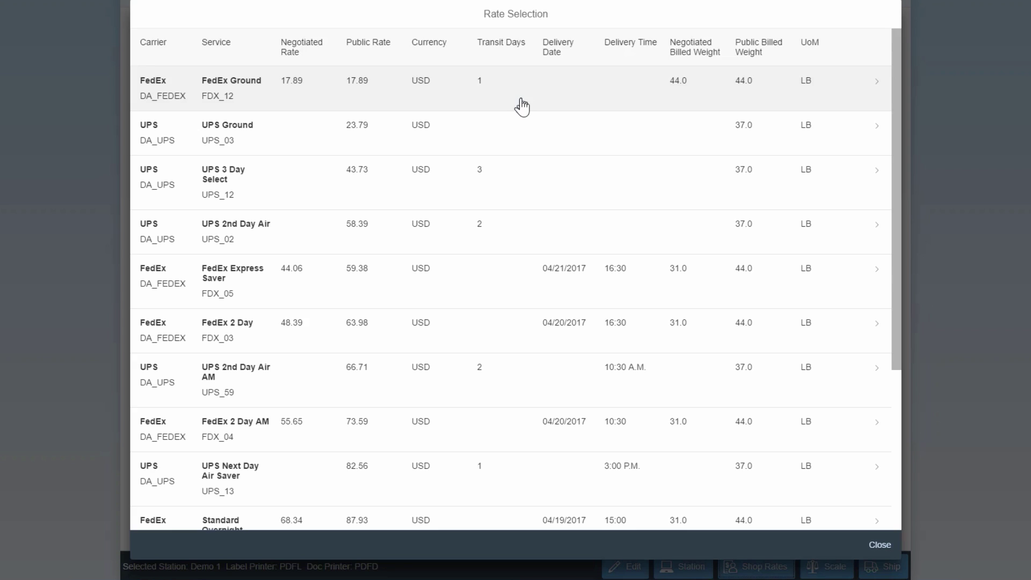
pyautogui.click(520, 99)
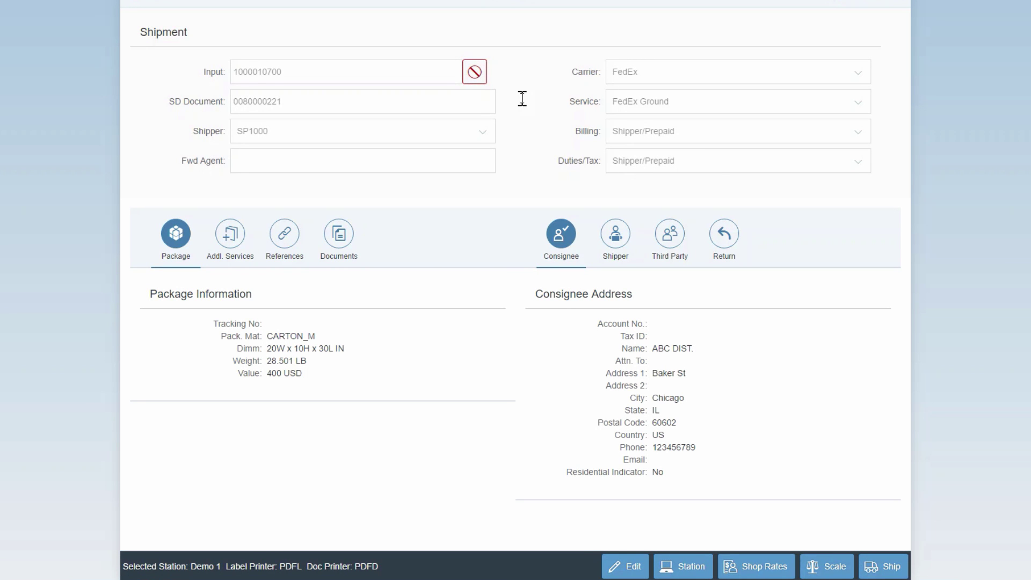